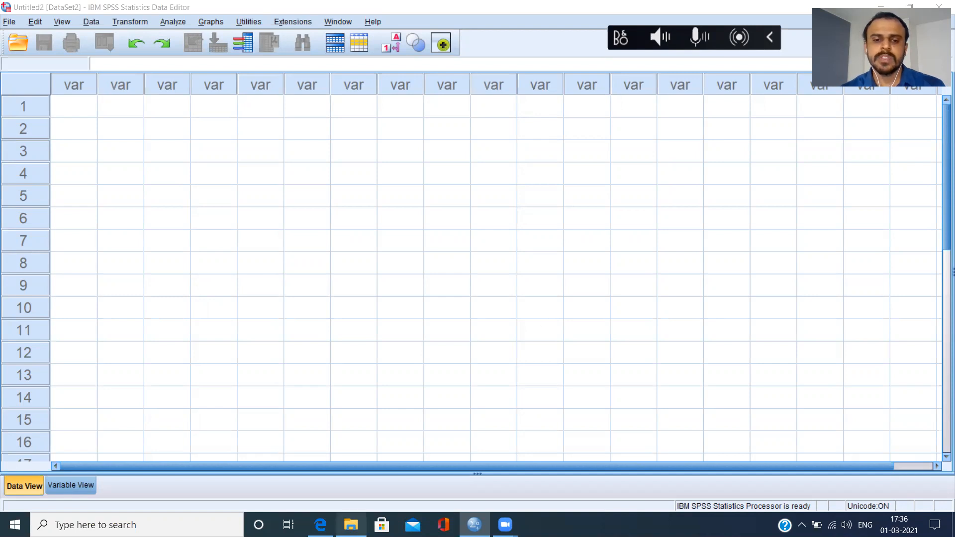
Open the Employee data workbook from the Spss Source Files folder on New Volume (E:)
{"action": "mouse_move", "coordinate": [351, 524]}
{"action": "left_click", "coordinate": [341, 486]}
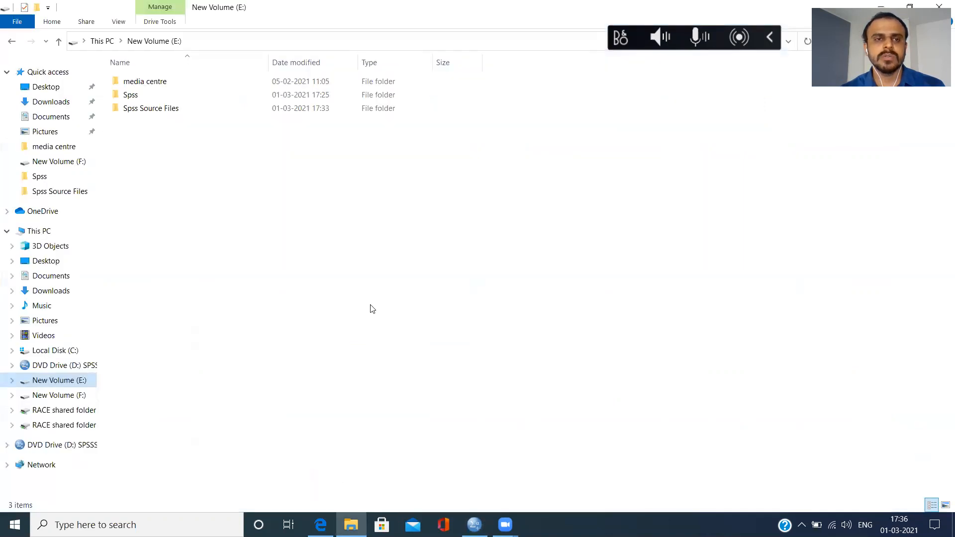
{"action": "double_click", "coordinate": [123, 109]}
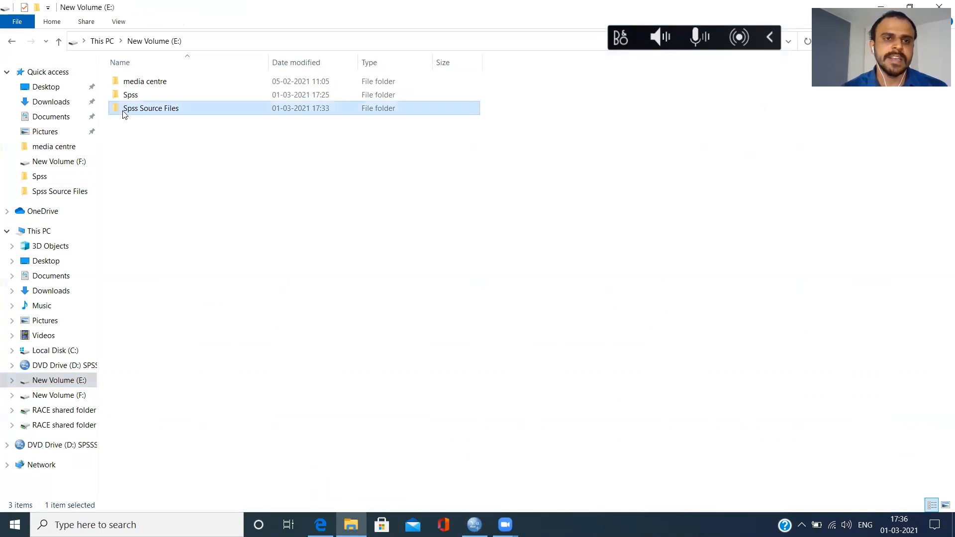
{"action": "double_click", "coordinate": [124, 112]}
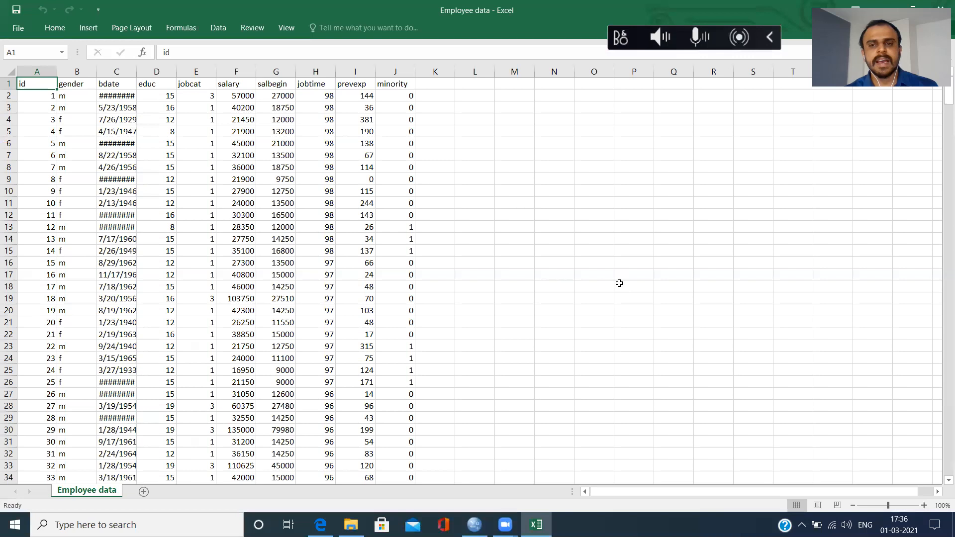
Enlarge the worksheet to 150% and widen the educ and bdate columns so the full birth dates fit
{"action": "left_click", "coordinate": [924, 505]}
{"action": "left_click", "coordinate": [924, 505]}
{"action": "left_click", "coordinate": [923, 505]}
{"action": "left_click", "coordinate": [924, 506]}
{"action": "left_click", "coordinate": [923, 506]}
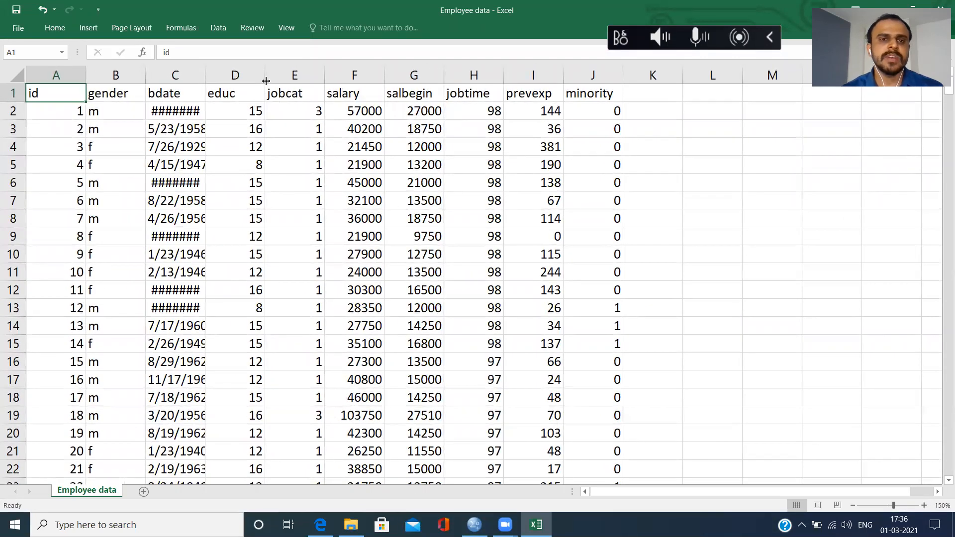
{"action": "left_click_drag", "start_coordinate": [265, 78], "coordinate": [309, 78]}
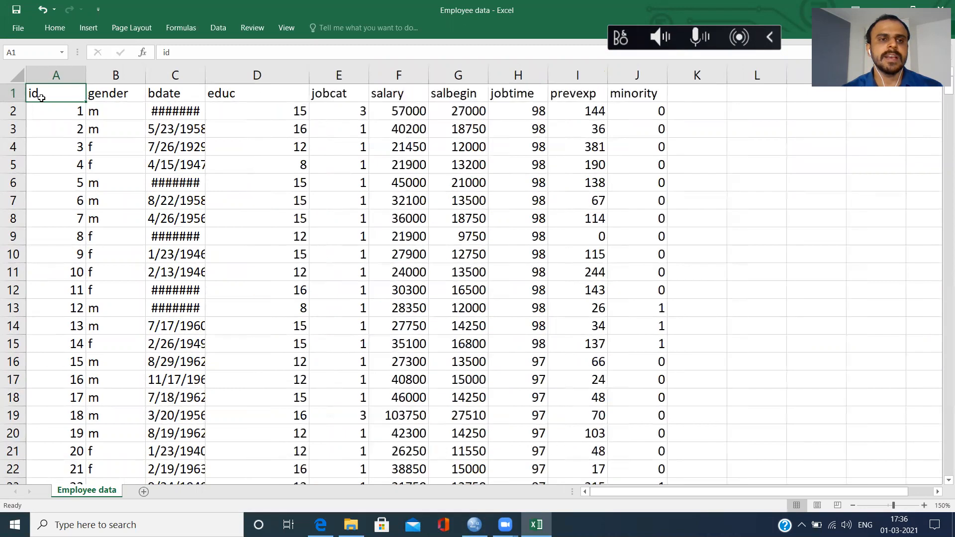
{"action": "left_click", "coordinate": [101, 97]}
{"action": "left_click", "coordinate": [166, 94]}
{"action": "left_click_drag", "start_coordinate": [203, 76], "coordinate": [253, 76]}
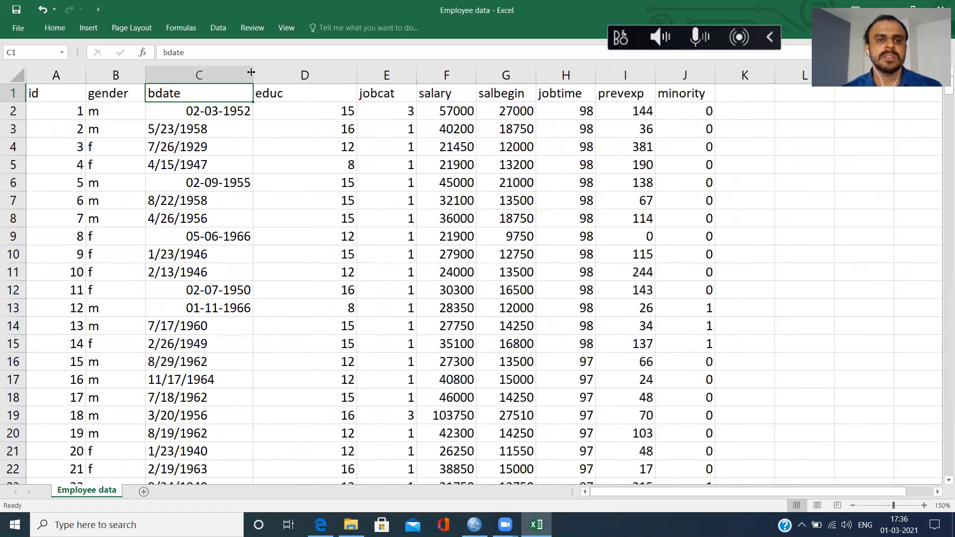
Review the column headings in the worksheet's first row from educ through minority
{"action": "left_click", "coordinate": [324, 96]}
{"action": "left_click", "coordinate": [375, 96]}
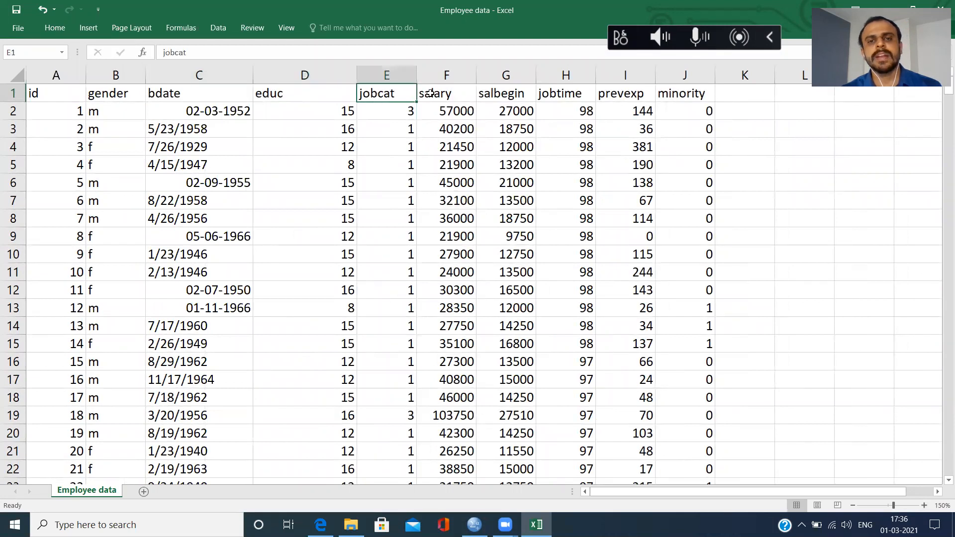
{"action": "left_click", "coordinate": [429, 93]}
{"action": "left_click", "coordinate": [481, 92]}
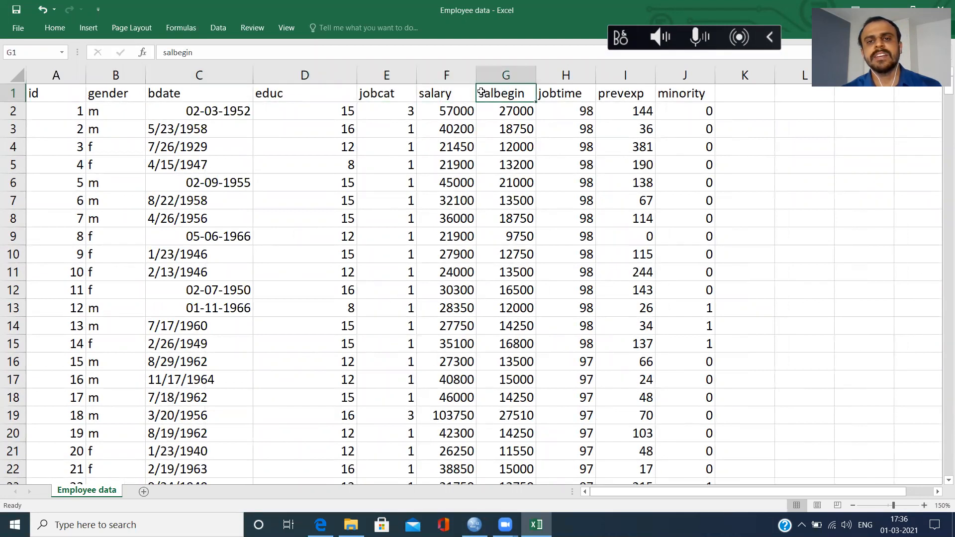
{"action": "left_click", "coordinate": [555, 95]}
{"action": "left_click", "coordinate": [636, 94]}
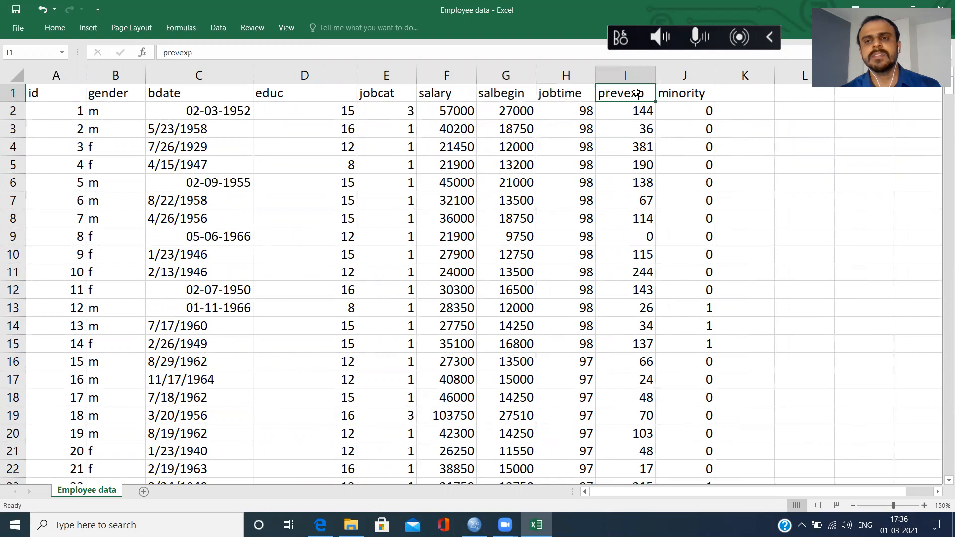
{"action": "left_click", "coordinate": [675, 94]}
{"action": "left_click", "coordinate": [678, 128]}
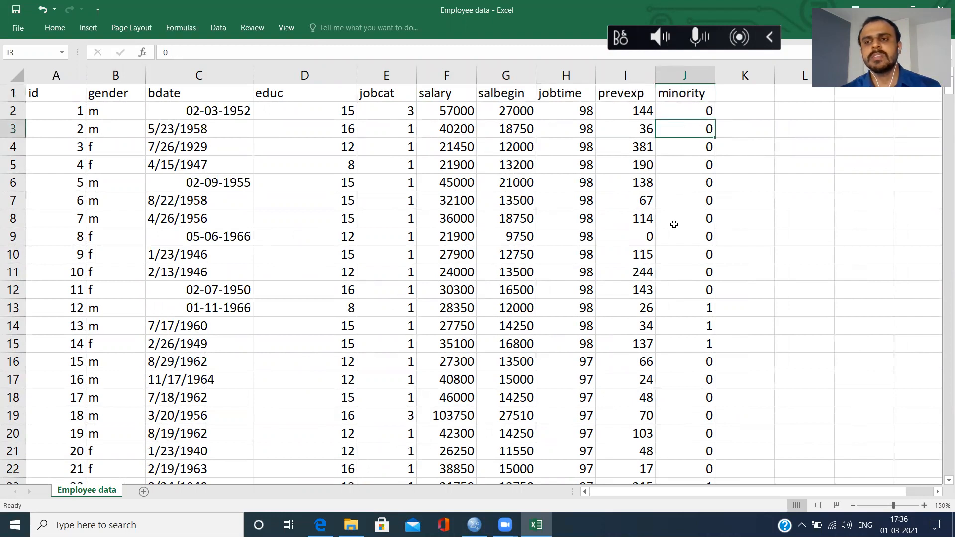
Check the last record in the id column, return to the first row, and close the workbook without saving
{"action": "left_click", "coordinate": [63, 109]}
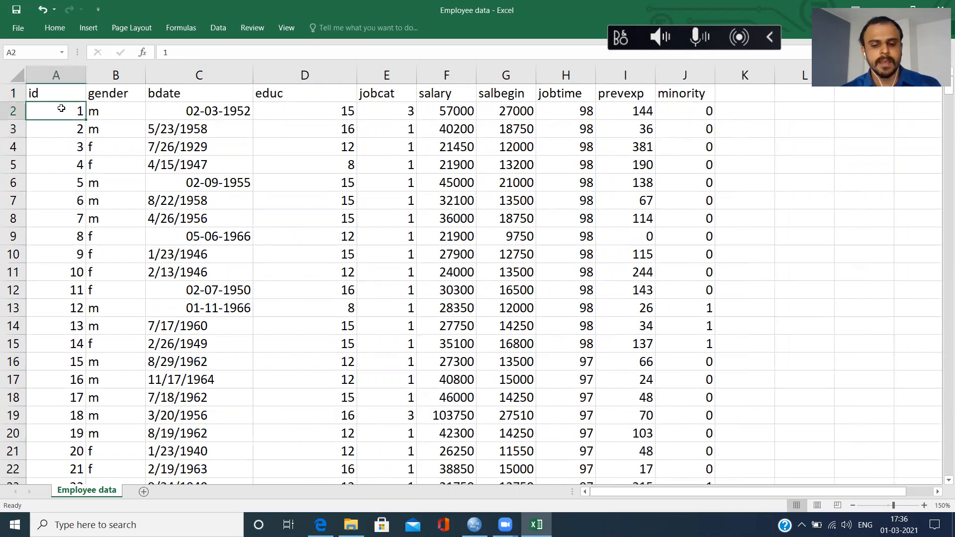
{"action": "key", "text": "ctrl+Down"}
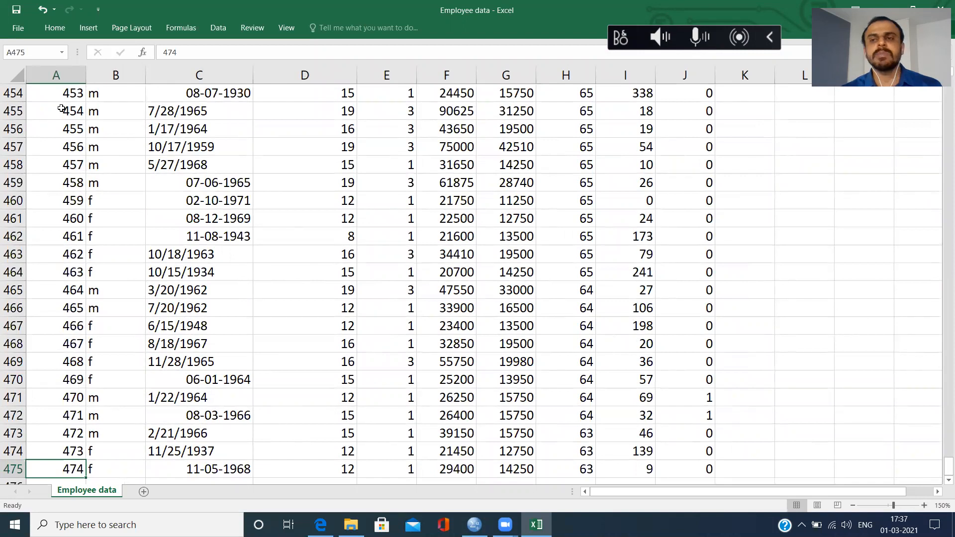
{"action": "key", "text": "ctrl+Up"}
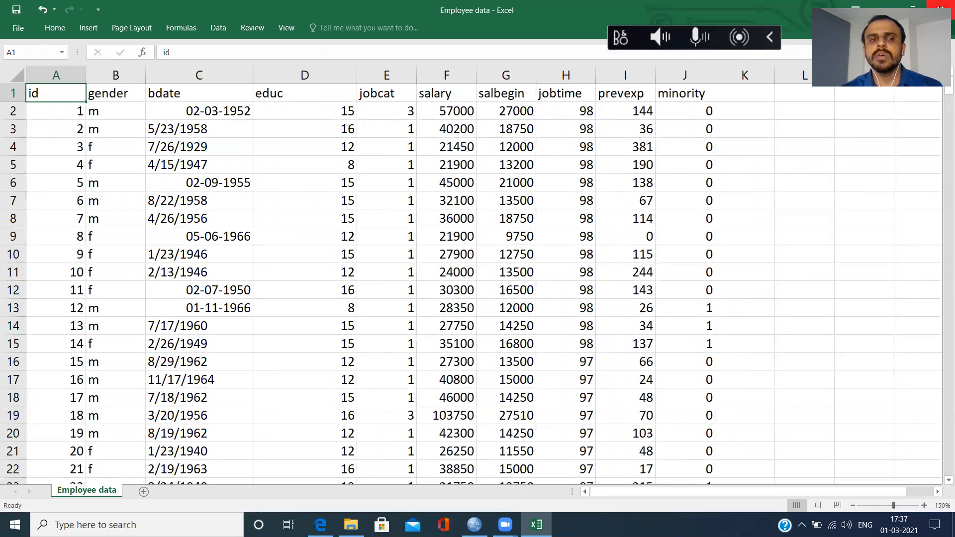
{"action": "left_click", "coordinate": [940, 6]}
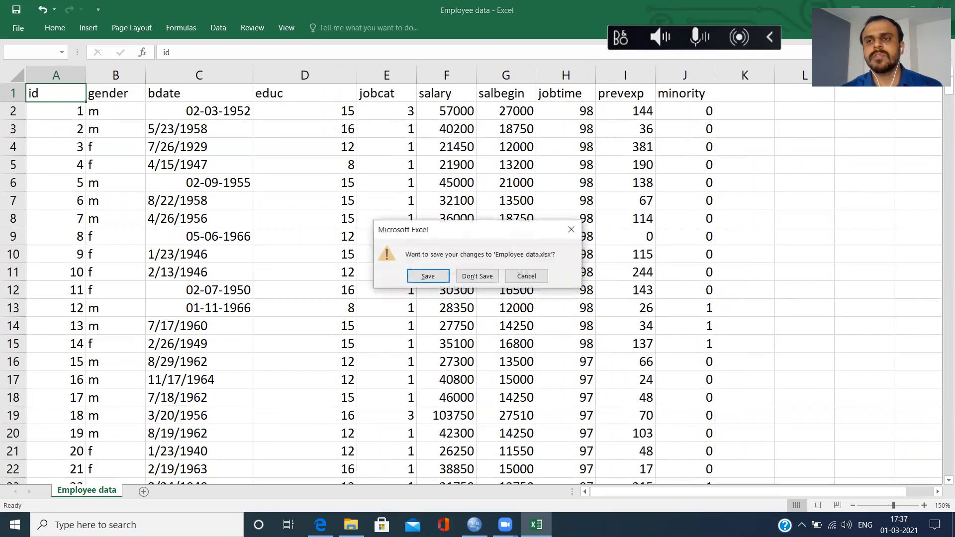
{"action": "left_click", "coordinate": [478, 276]}
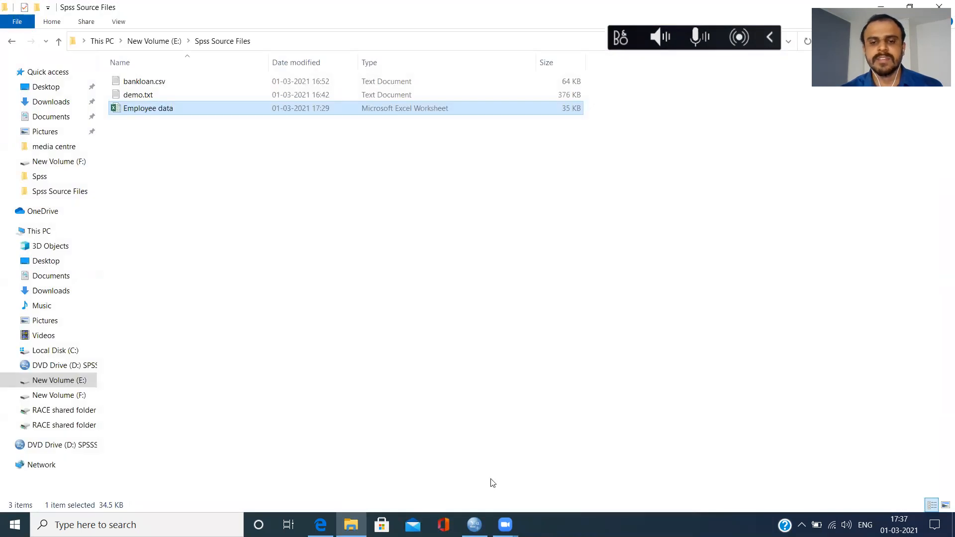
Switch to the SPSS Statistics Data Editor and start importing data from an Excel file
{"action": "mouse_move", "coordinate": [475, 525]}
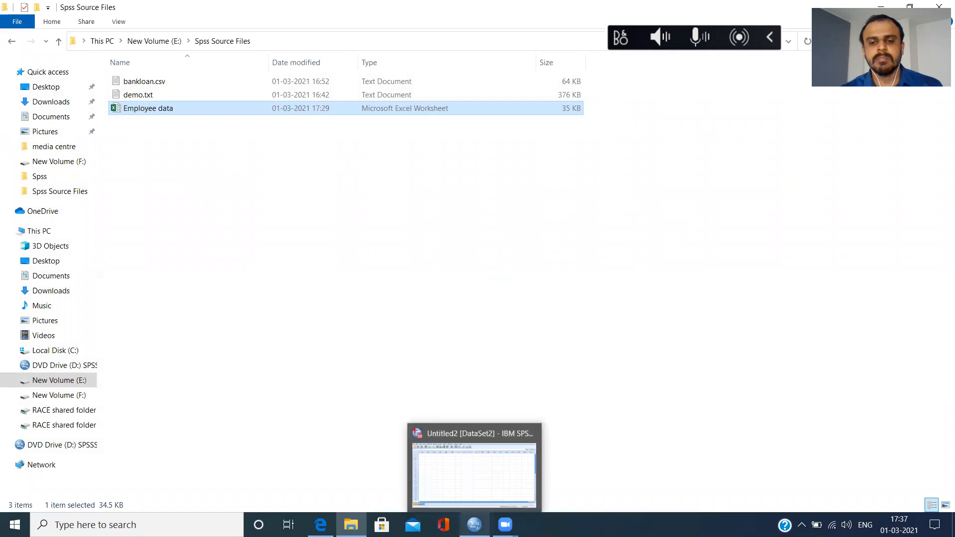
{"action": "left_click", "coordinate": [479, 463]}
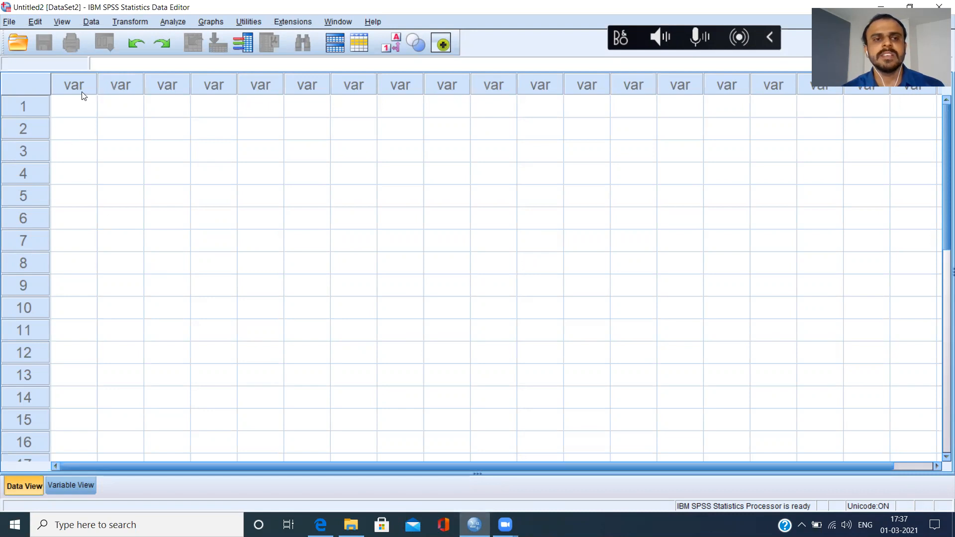
{"action": "left_click", "coordinate": [10, 23]}
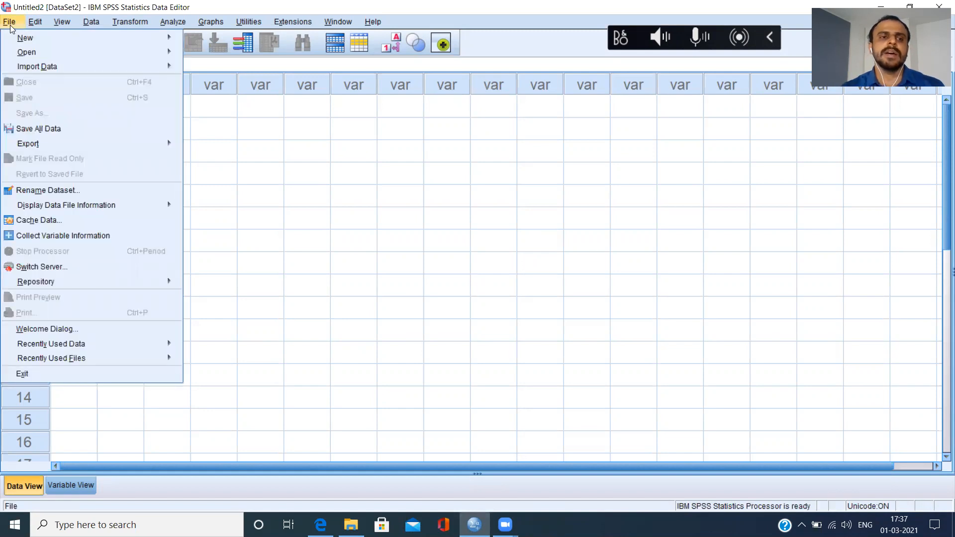
{"action": "mouse_move", "coordinate": [34, 72]}
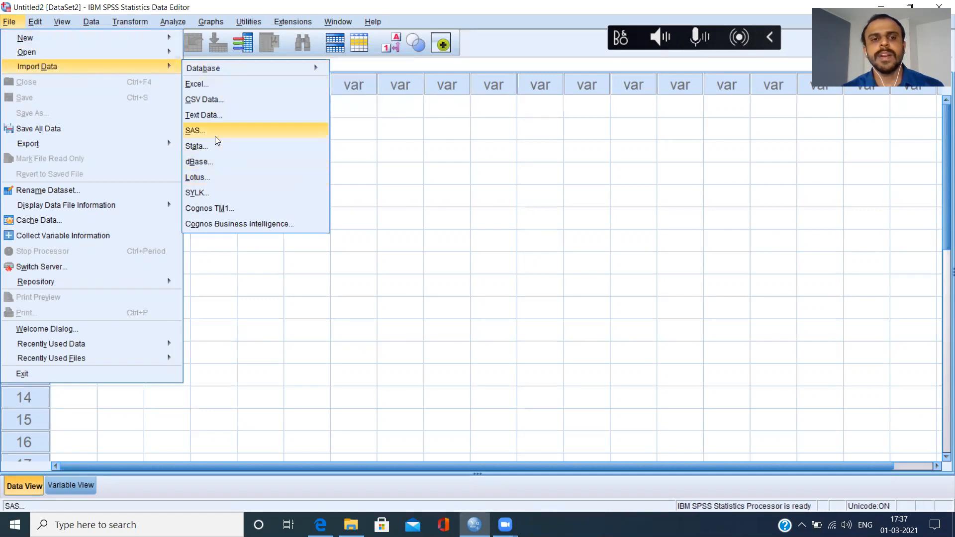
{"action": "mouse_move", "coordinate": [286, 74]}
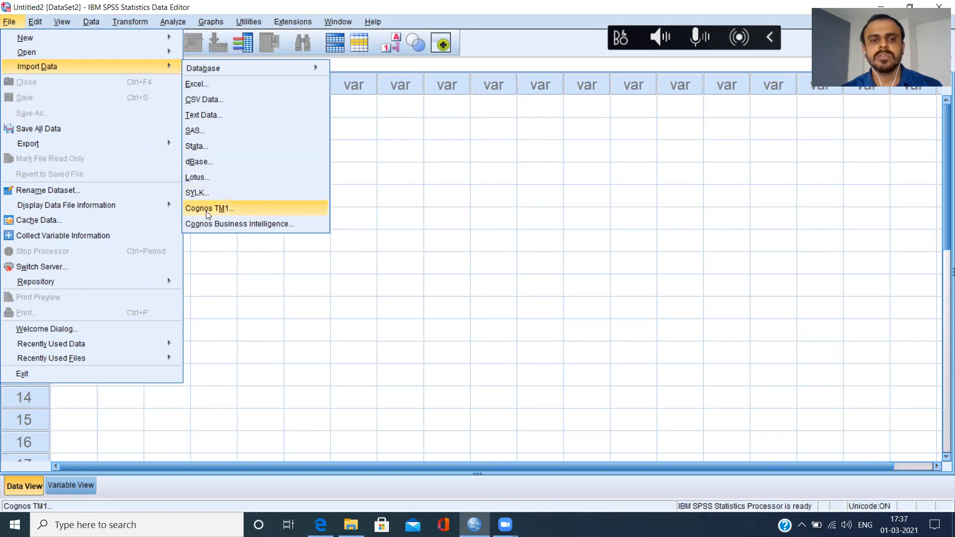
{"action": "left_click", "coordinate": [223, 84]}
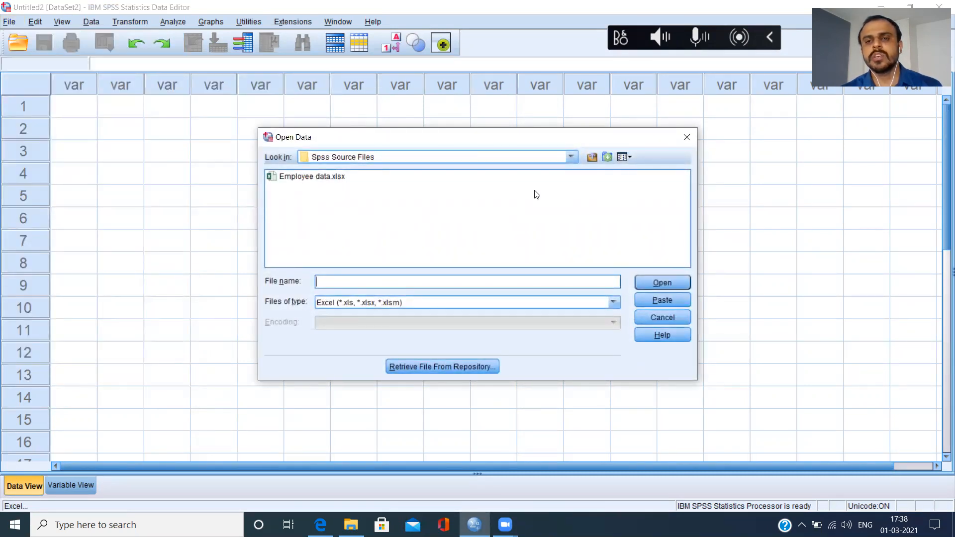
Import worksheet Employee data [A1:J475] from Employee data.xlsx with variable names from the first row, and widen the gender column
{"action": "left_click", "coordinate": [571, 160]}
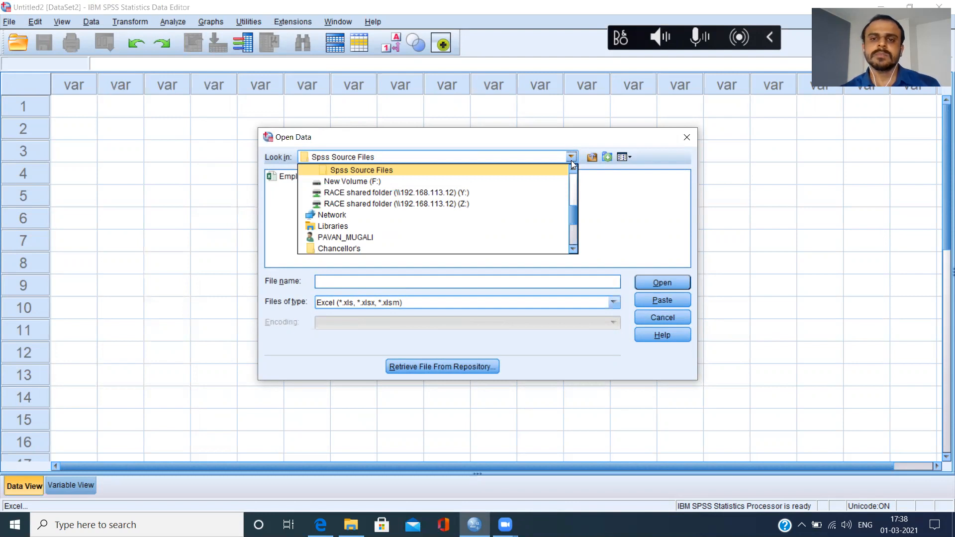
{"action": "left_click", "coordinate": [571, 160]}
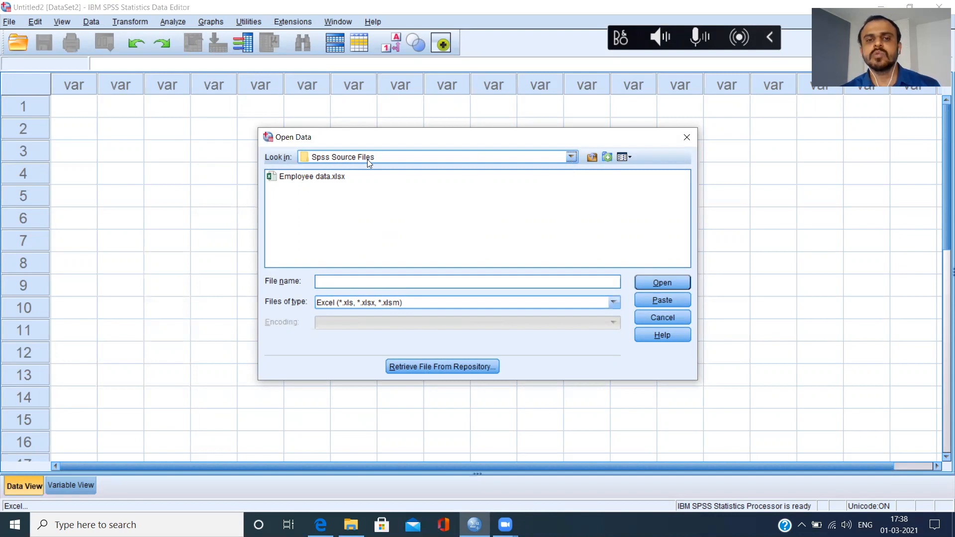
{"action": "left_click", "coordinate": [325, 178]}
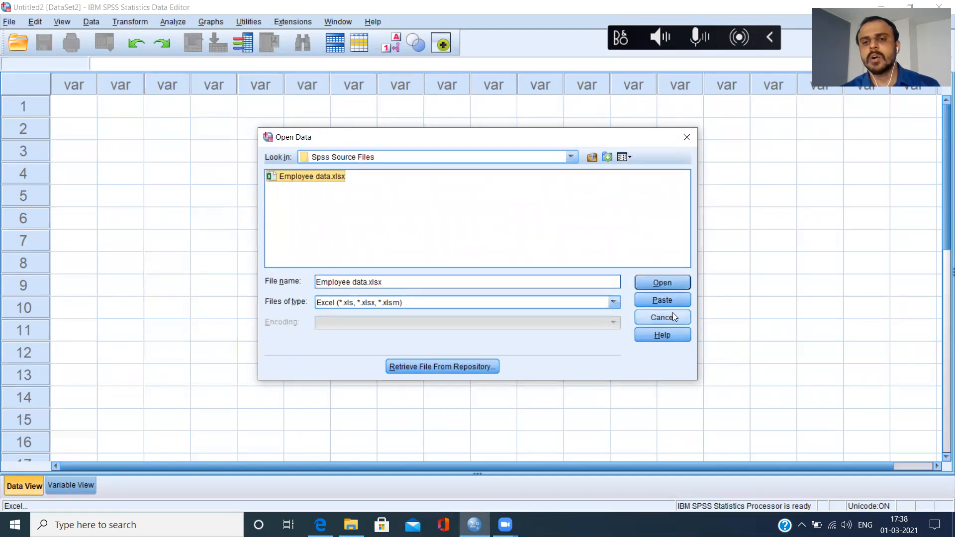
{"action": "left_click", "coordinate": [662, 282]}
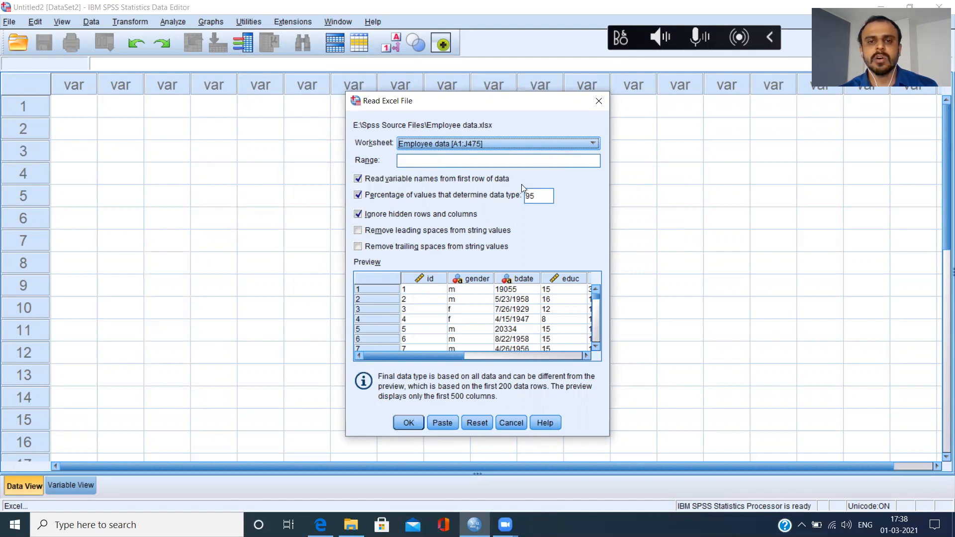
{"action": "mouse_move", "coordinate": [443, 357]}
{"action": "left_mouse_down"}
{"action": "mouse_move", "coordinate": [474, 346]}
{"action": "mouse_move", "coordinate": [542, 347]}
{"action": "mouse_move", "coordinate": [432, 367]}
{"action": "left_mouse_up"}
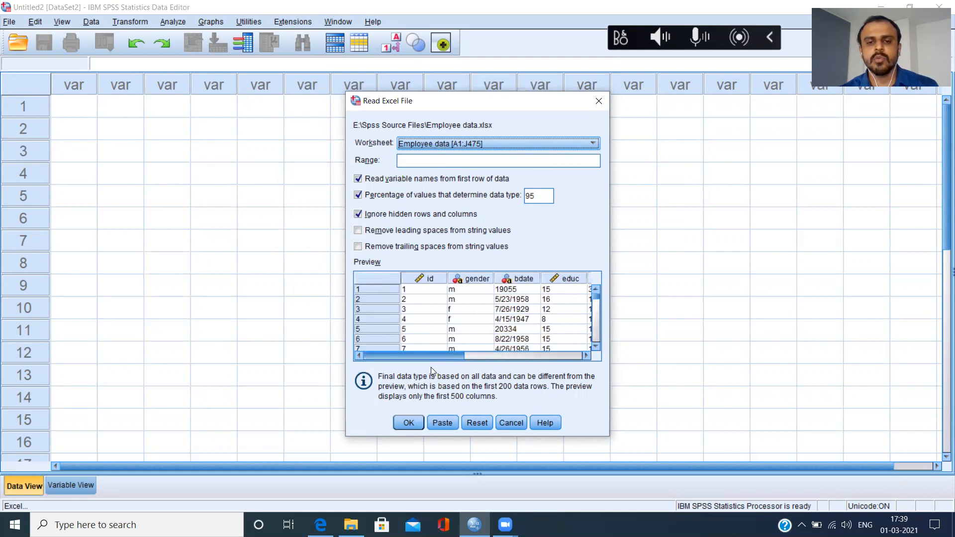
{"action": "left_click", "coordinate": [408, 424]}
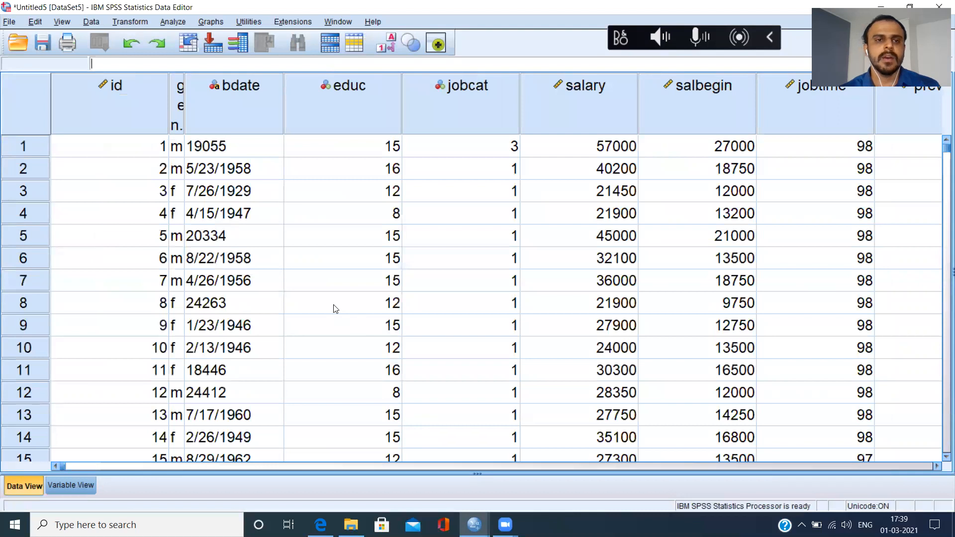
{"action": "left_click_drag", "start_coordinate": [171, 124], "coordinate": [194, 128]}
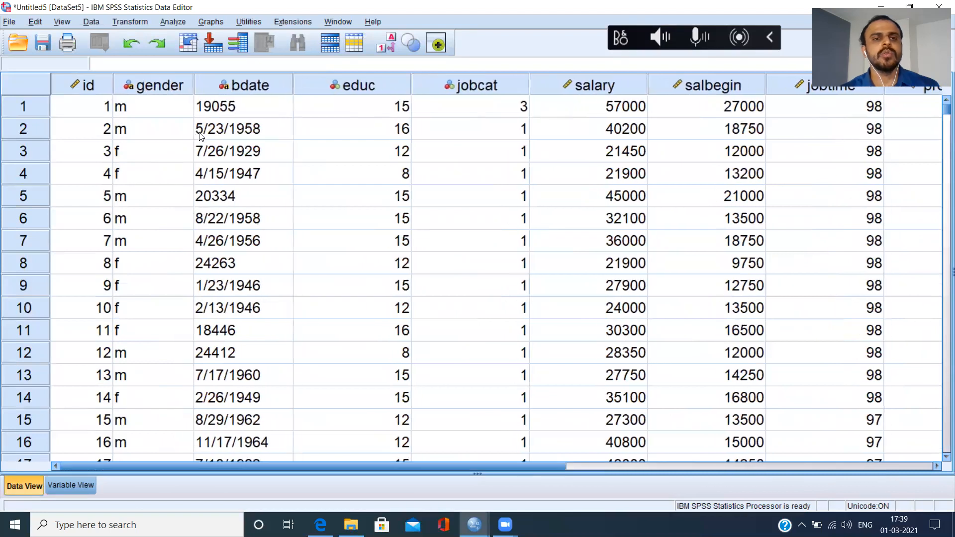
Review the imported variables in the data grid from id across to minority
{"action": "left_click", "coordinate": [98, 89]}
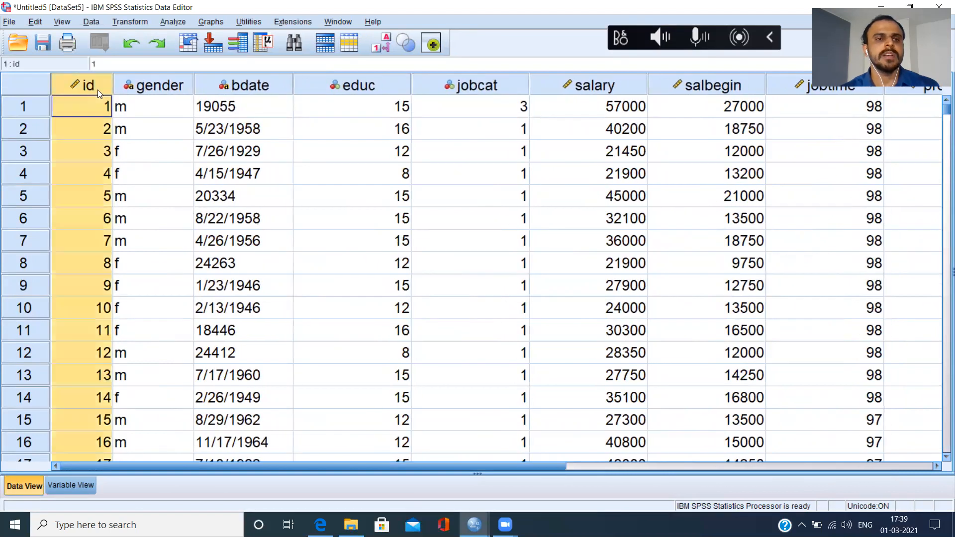
{"action": "left_click", "coordinate": [144, 90]}
{"action": "left_click", "coordinate": [243, 87]}
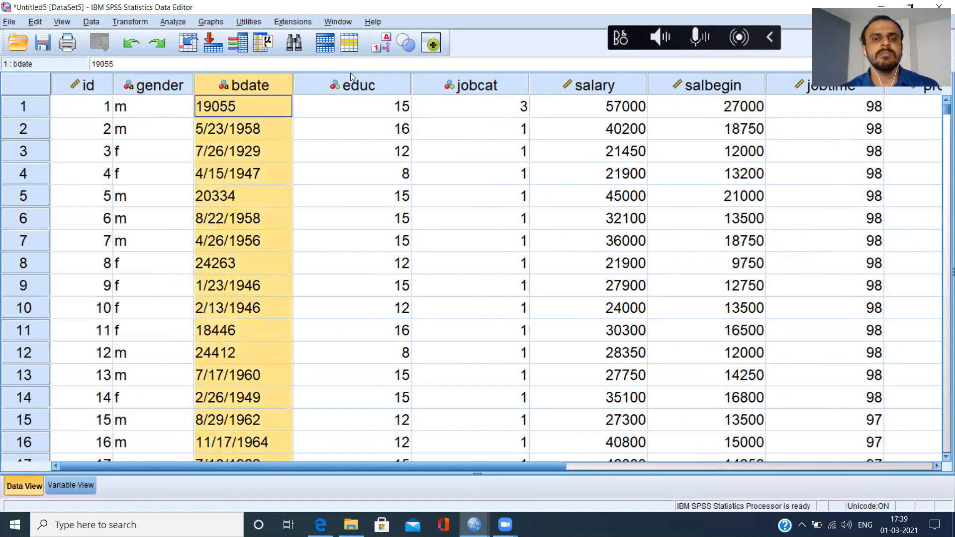
{"action": "left_click", "coordinate": [352, 80]}
{"action": "left_click", "coordinate": [476, 84]}
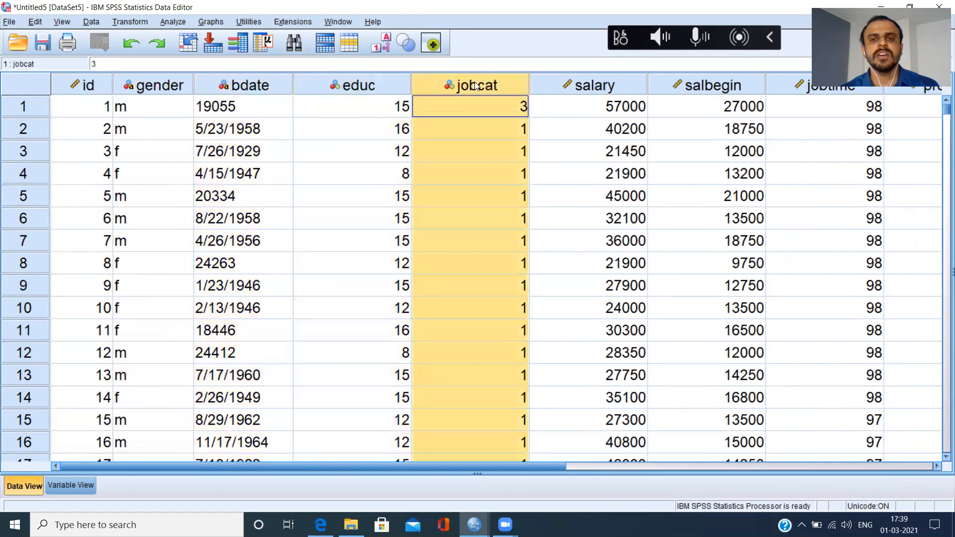
{"action": "left_click", "coordinate": [584, 85]}
{"action": "left_click", "coordinate": [706, 85]}
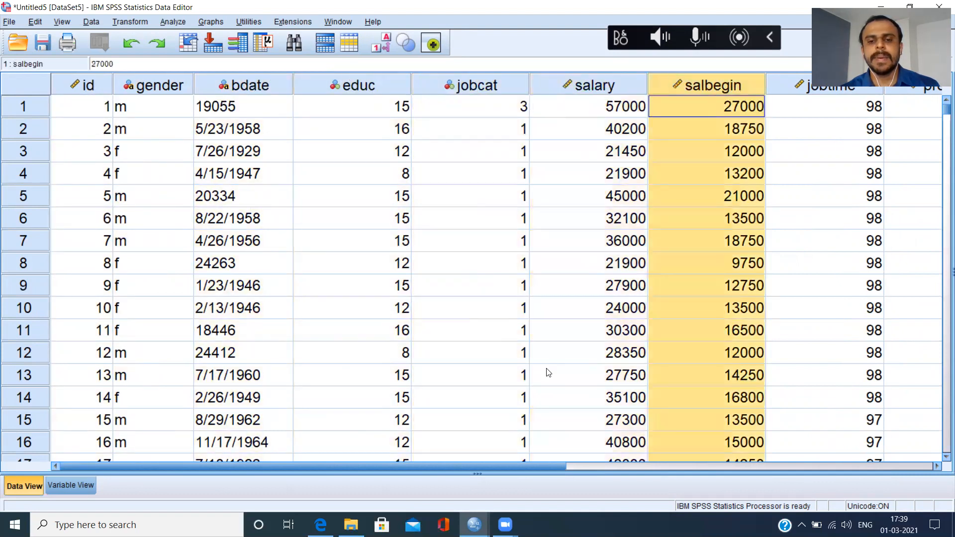
{"action": "left_click_drag", "start_coordinate": [533, 466], "coordinate": [781, 445]}
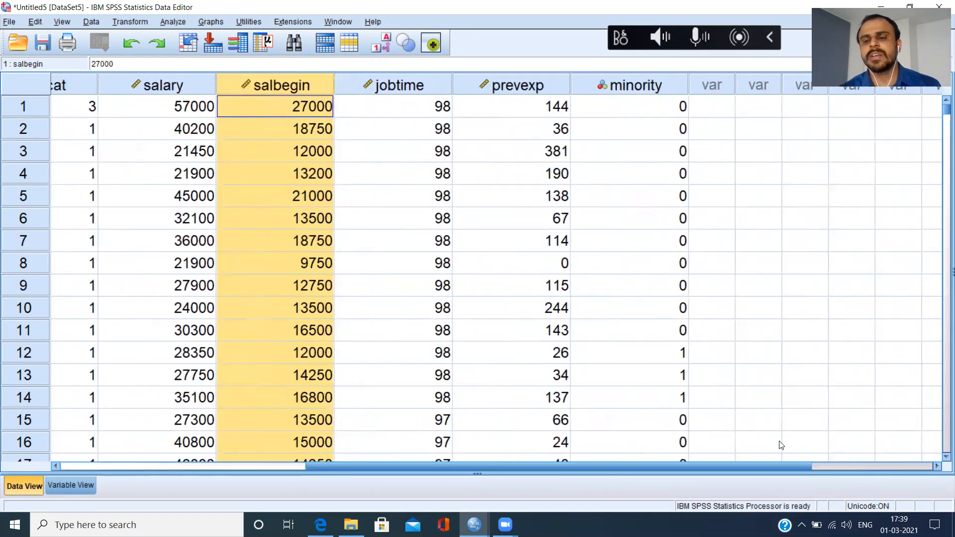